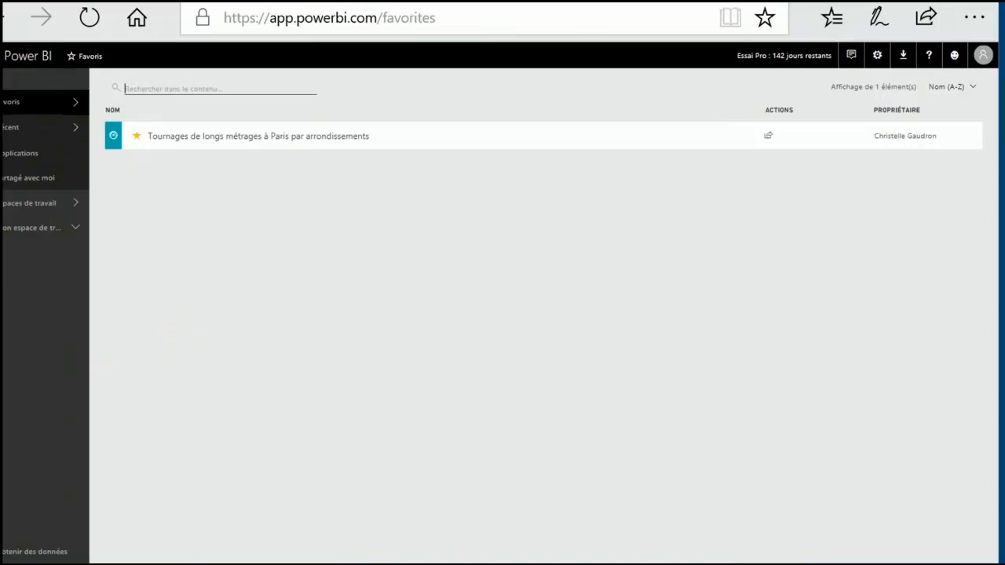
- Examine the app launcher, notification centre, and the settings, download, help and feedback options of the service
{"action": "left_click", "coordinate": [2, 56]}
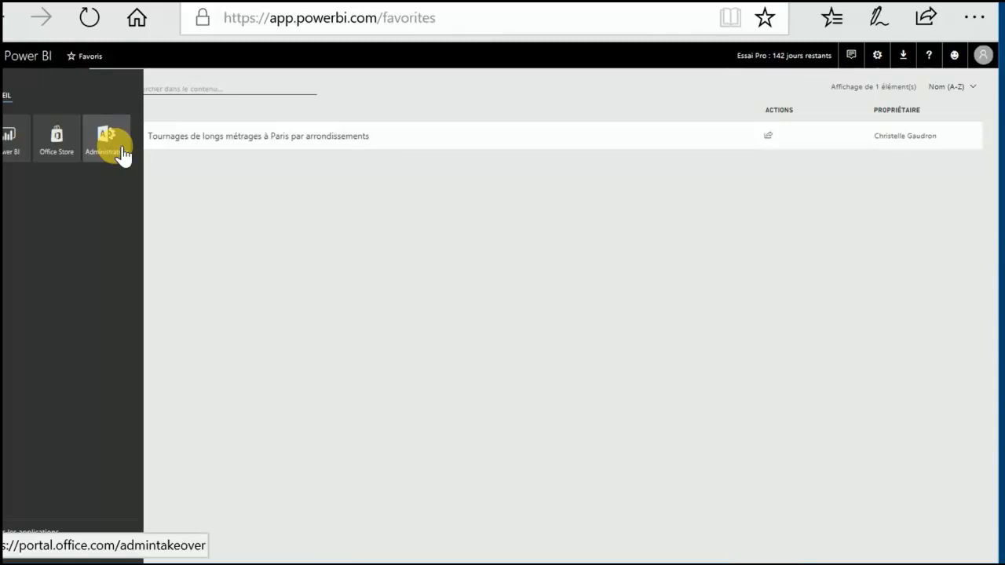
{"action": "left_click", "coordinate": [8, 53]}
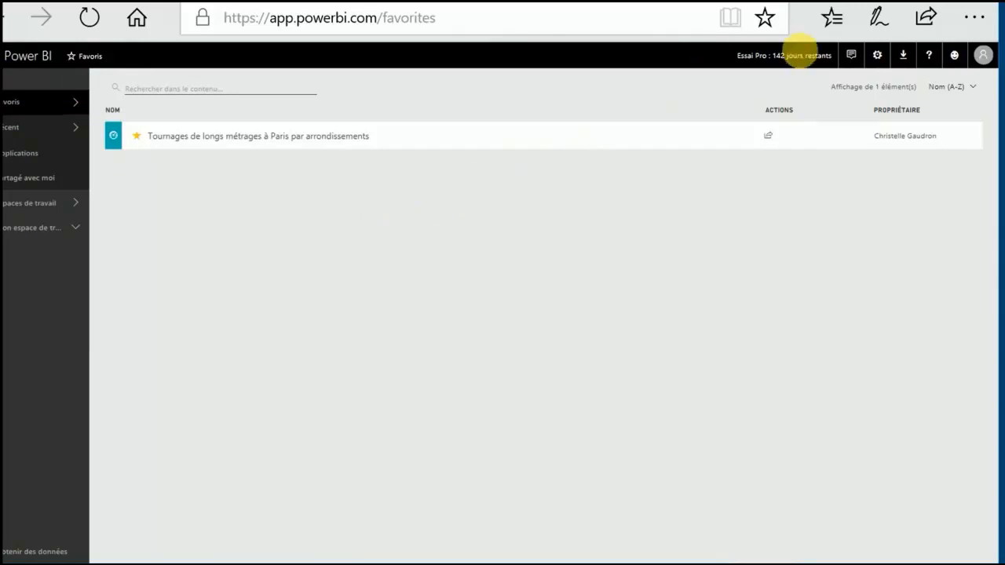
{"action": "left_click", "coordinate": [853, 55]}
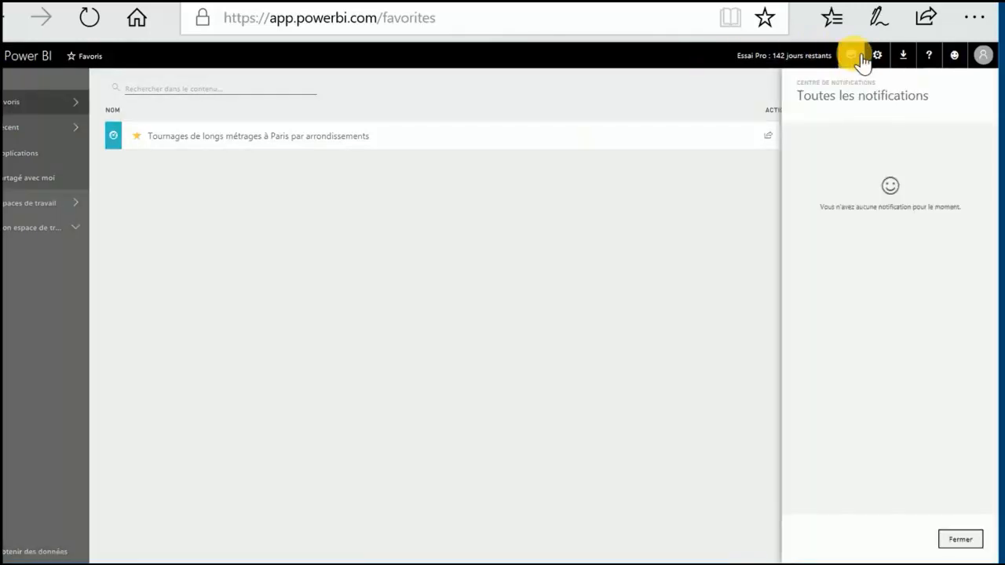
{"action": "left_click", "coordinate": [860, 57]}
{"action": "left_click", "coordinate": [879, 57]}
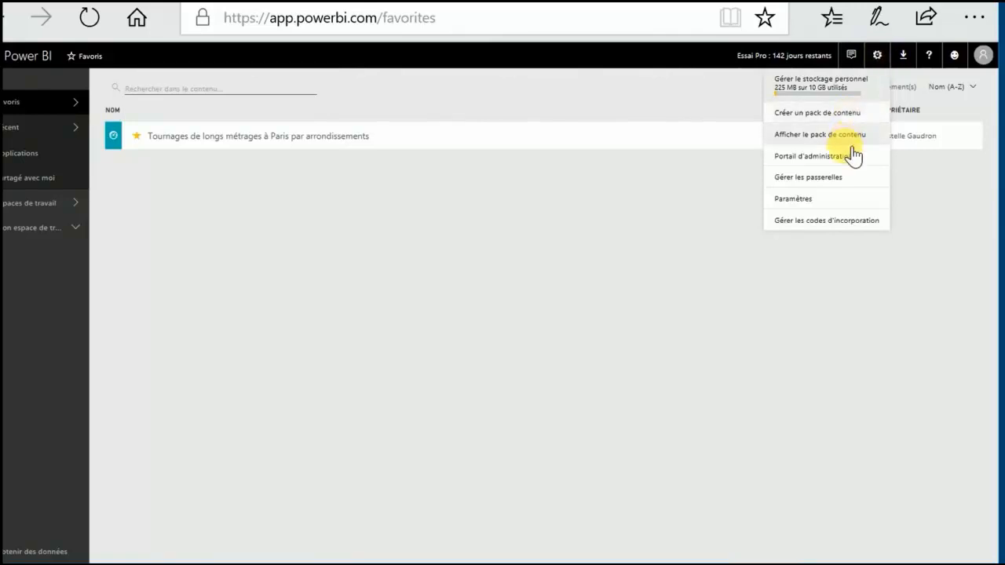
{"action": "left_click", "coordinate": [905, 57]}
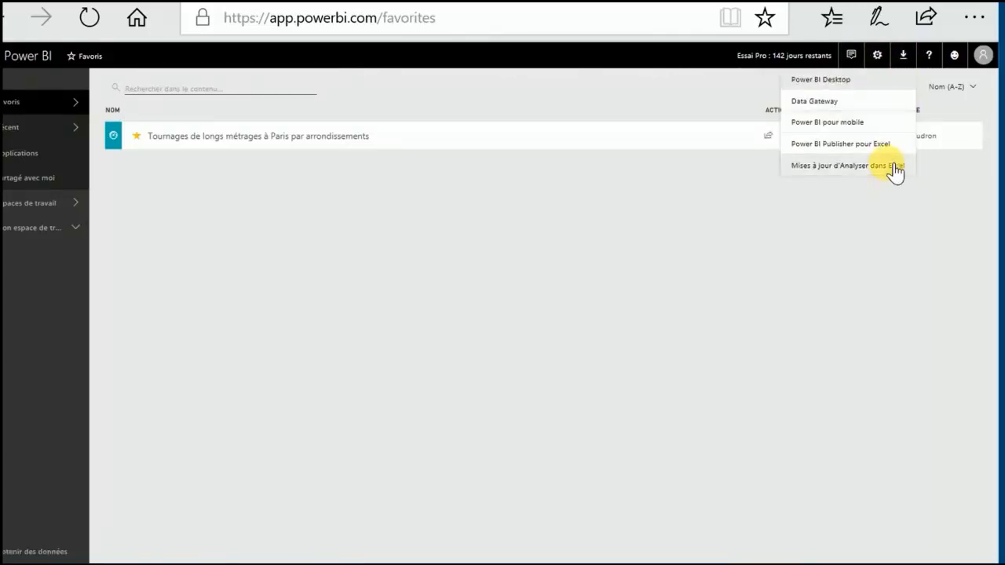
{"action": "left_click", "coordinate": [930, 57]}
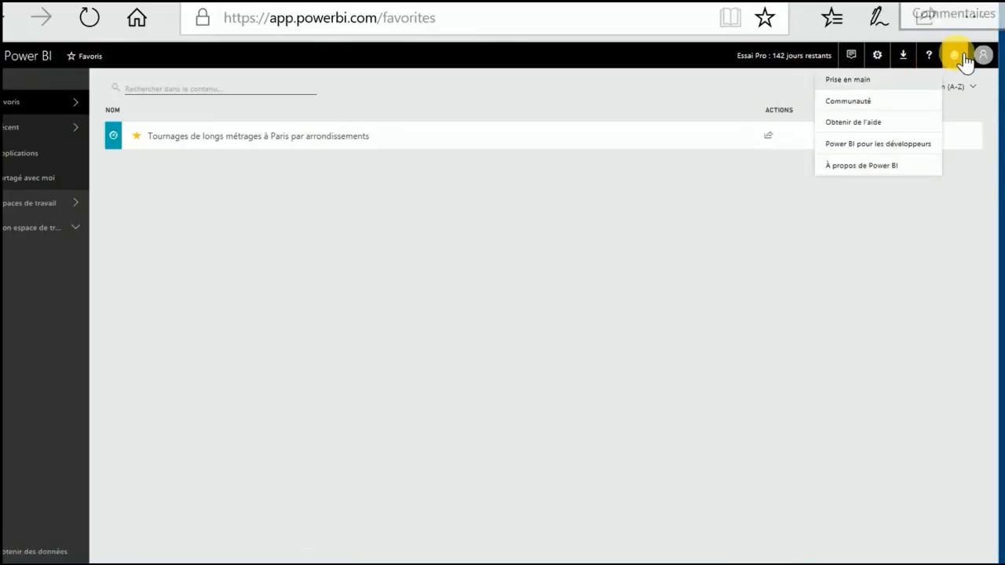
{"action": "left_click", "coordinate": [955, 58]}
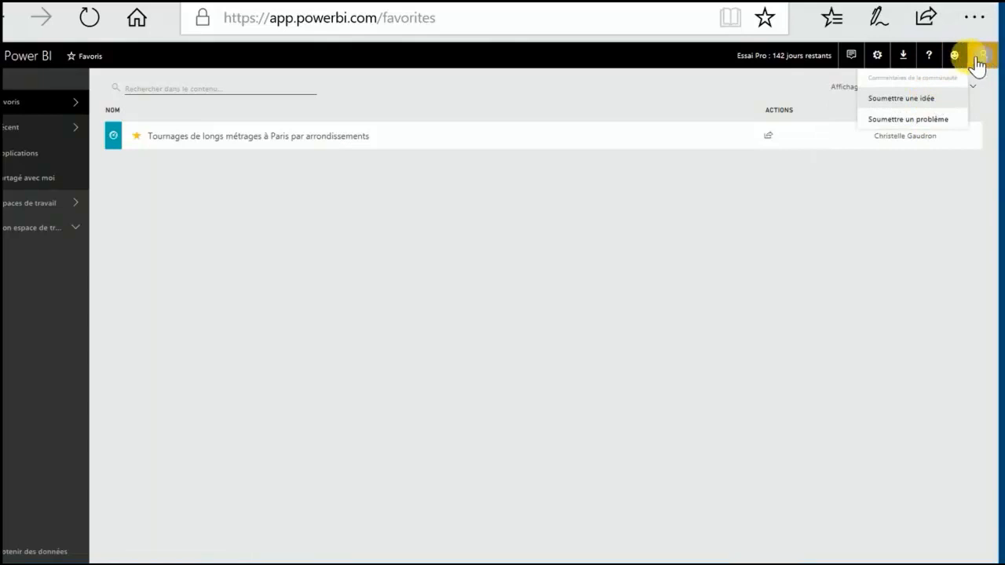
{"action": "left_click", "coordinate": [816, 208]}
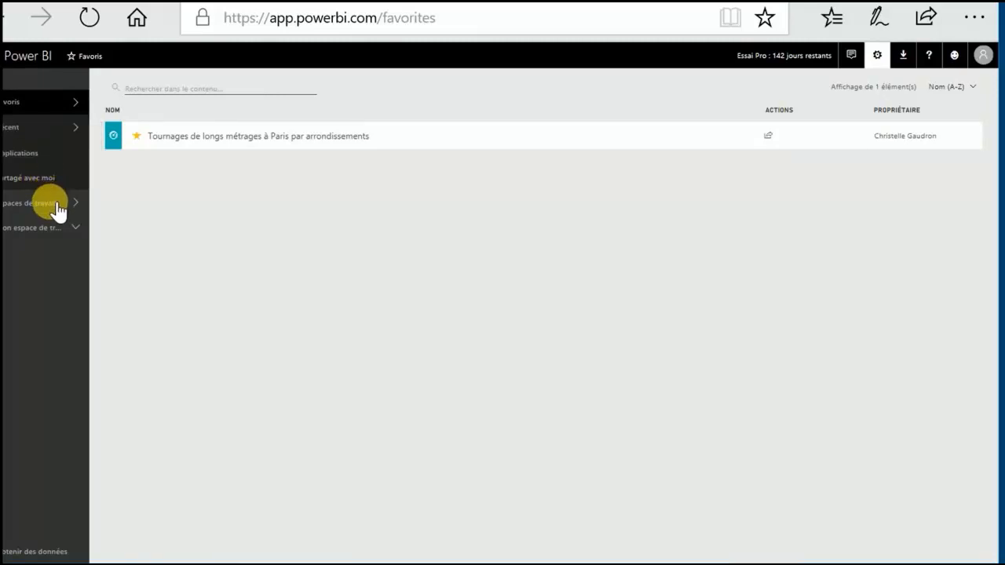
- View the available workspaces and look through the dashboards and reports in the personal workspace, Mon espace de travail
{"action": "left_click", "coordinate": [82, 204]}
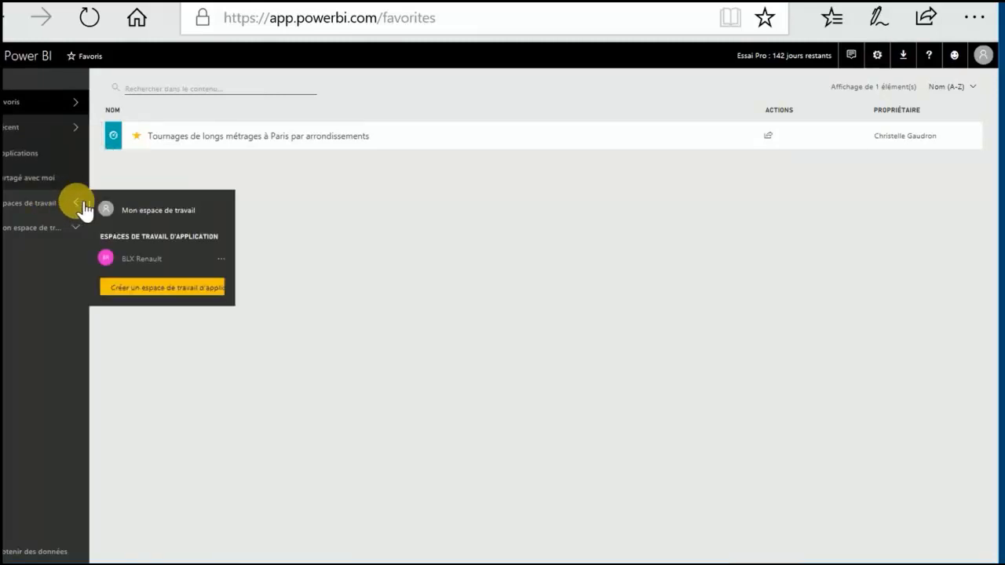
{"action": "left_click", "coordinate": [82, 204]}
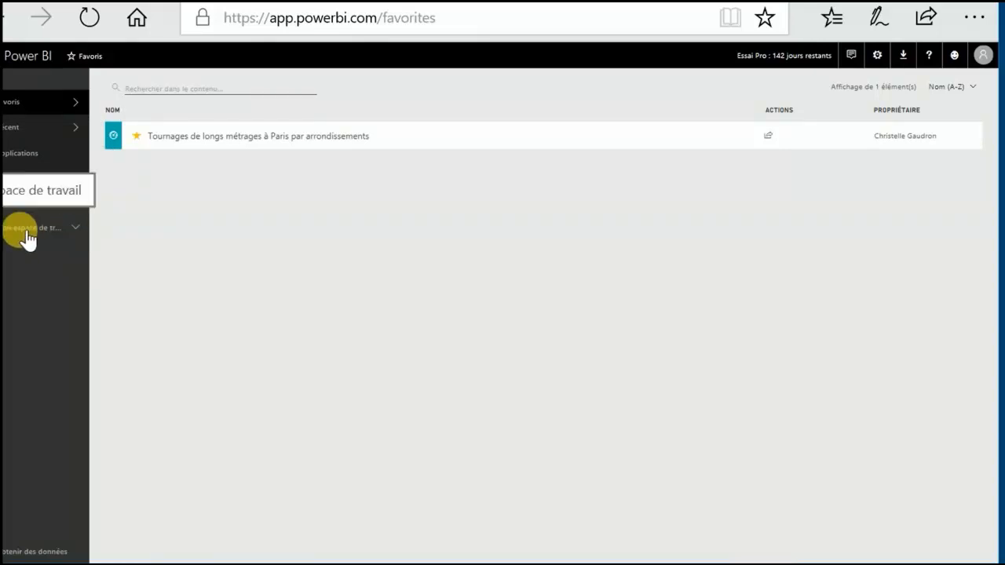
{"action": "left_click", "coordinate": [84, 231]}
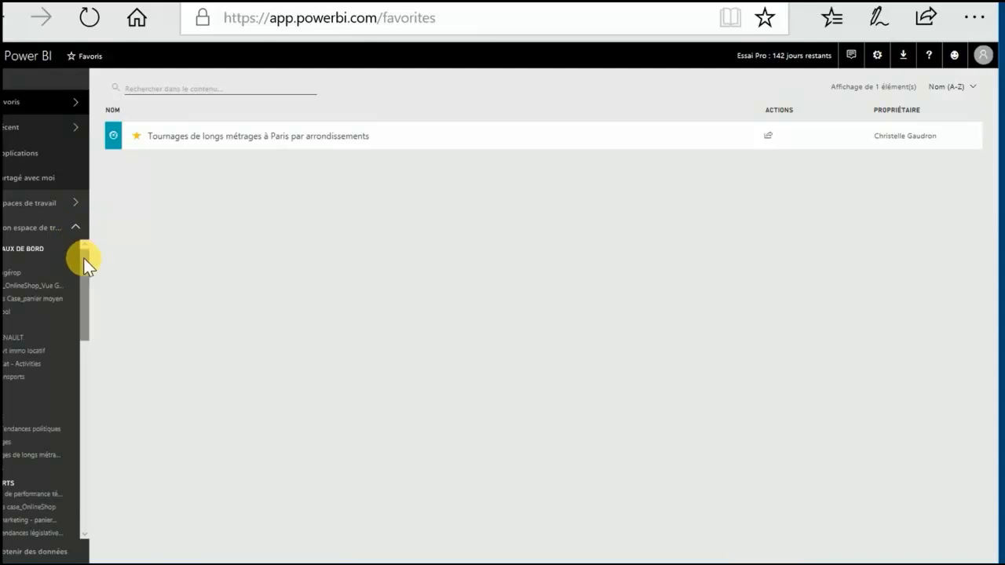
{"action": "scroll", "coordinate": [75, 292], "scroll_direction": "down", "scroll_amount": 1}
{"action": "left_click_drag", "start_coordinate": [75, 292], "coordinate": [74, 229]}
{"action": "left_click", "coordinate": [83, 231]}
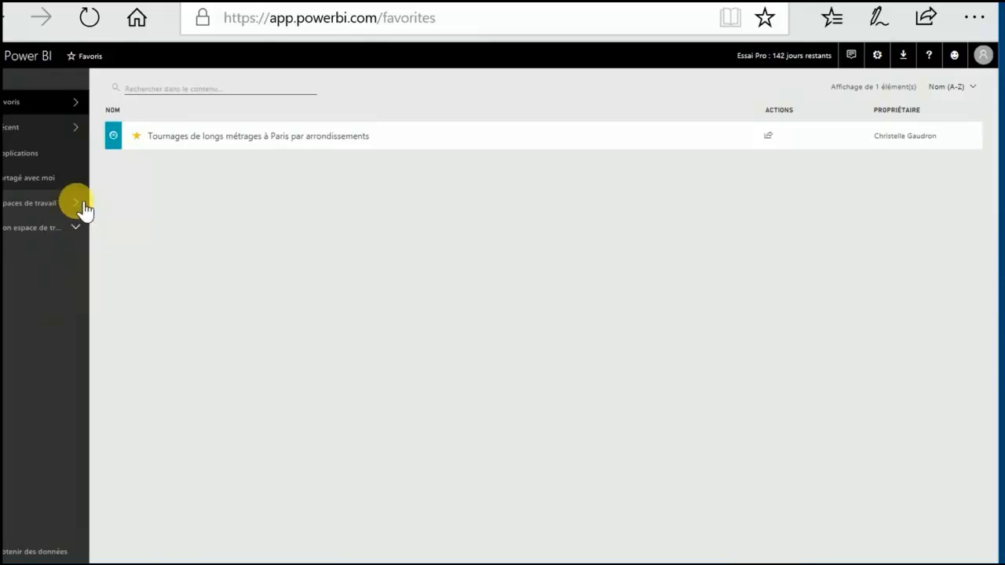
- Begin creating a new app workspace and name it "demo tutoriel"
{"action": "left_click", "coordinate": [76, 204]}
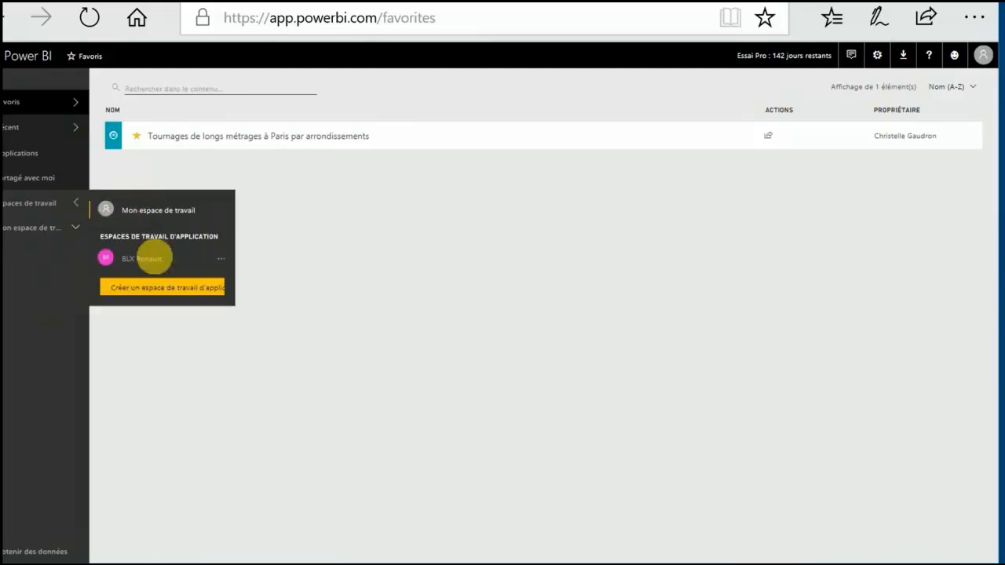
{"action": "left_click", "coordinate": [173, 295]}
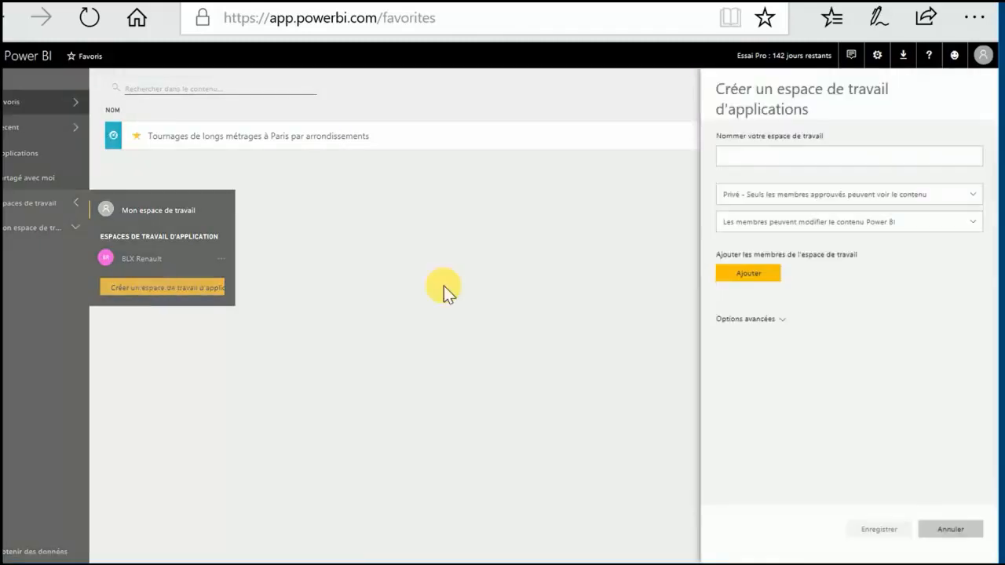
{"action": "left_click", "coordinate": [740, 160]}
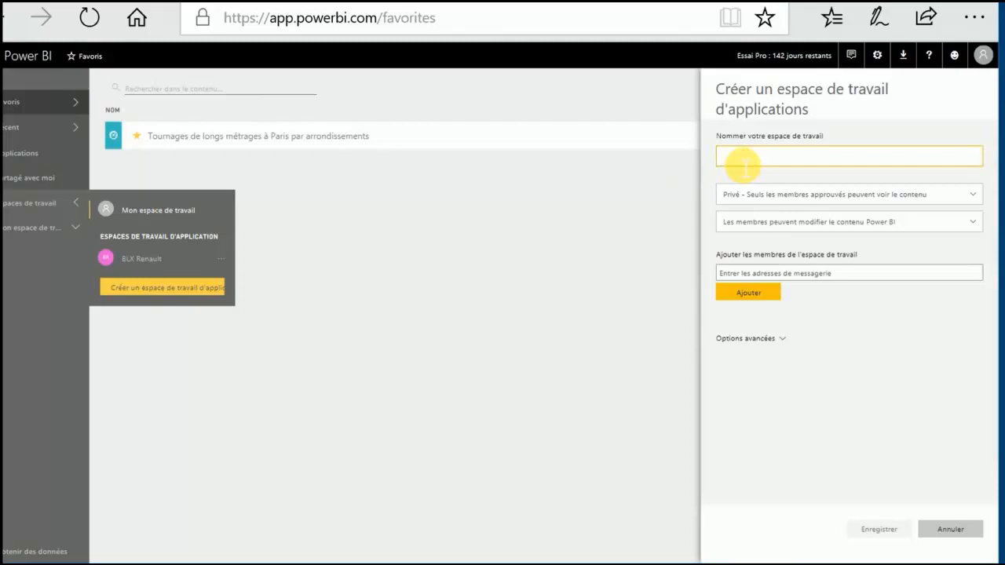
{"action": "type", "text": "demo tuto"}
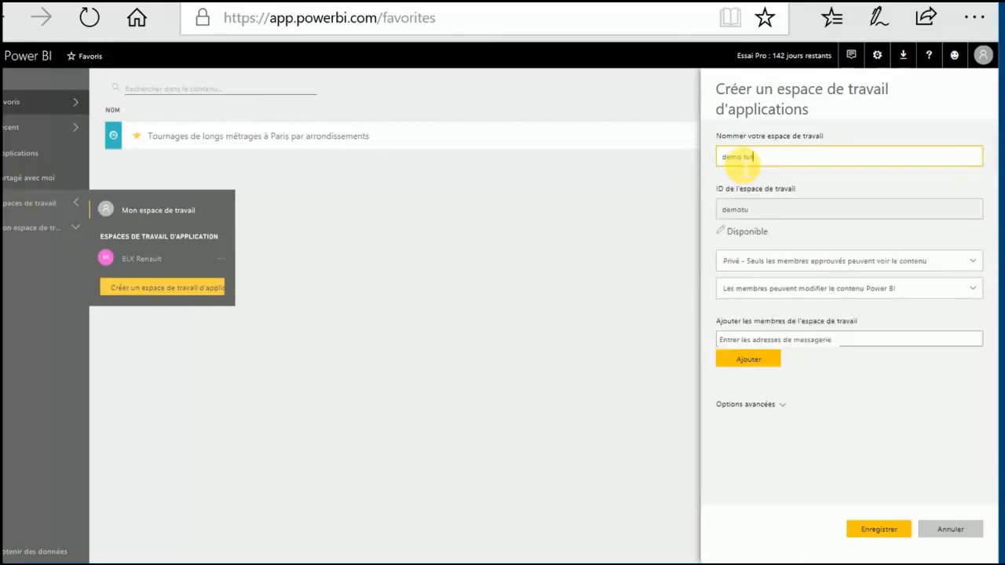
{"action": "type", "text": "riel hé"}
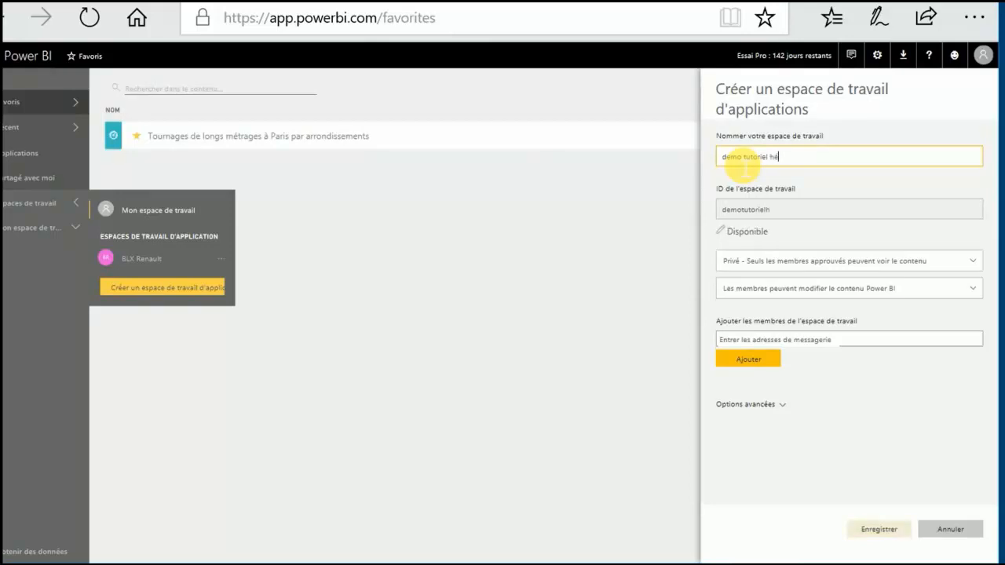
{"action": "key", "text": "BackSpace"}
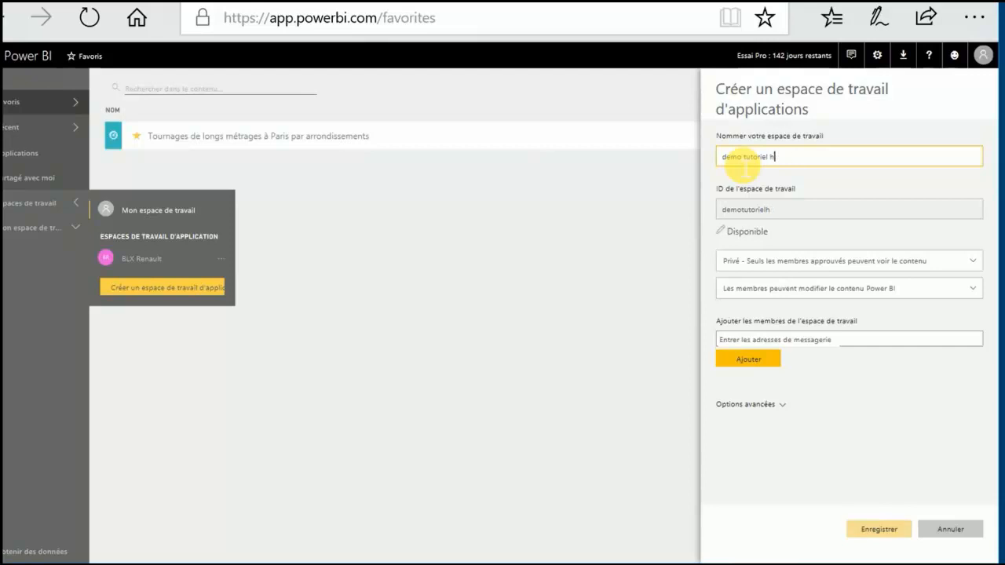
{"action": "key", "text": "BackSpace"}
{"action": "key", "text": "BackSpace"}
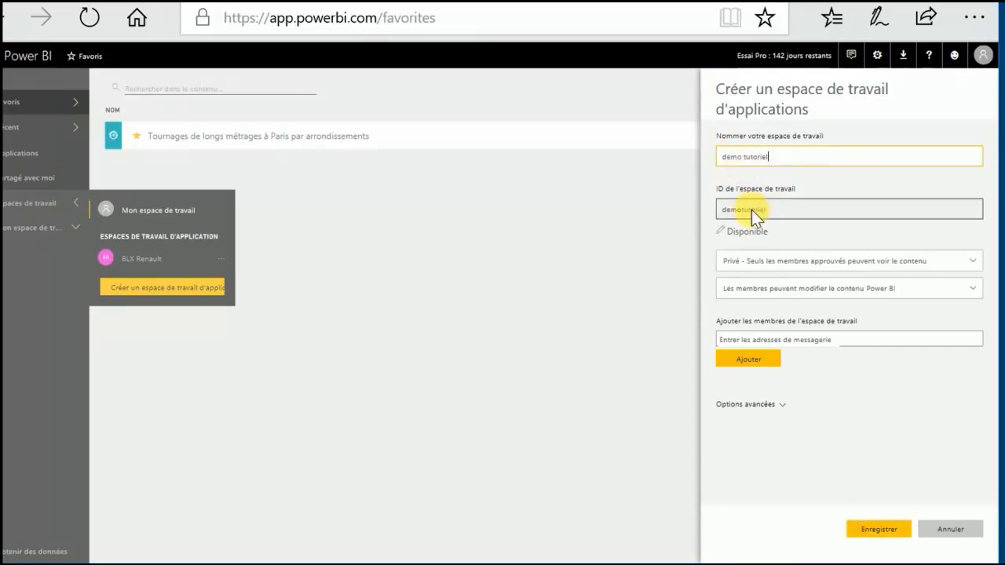
- Keep the workspace private to approved members, allow members to modify Power BI content, and save it without adding members
{"action": "left_click", "coordinate": [826, 265]}
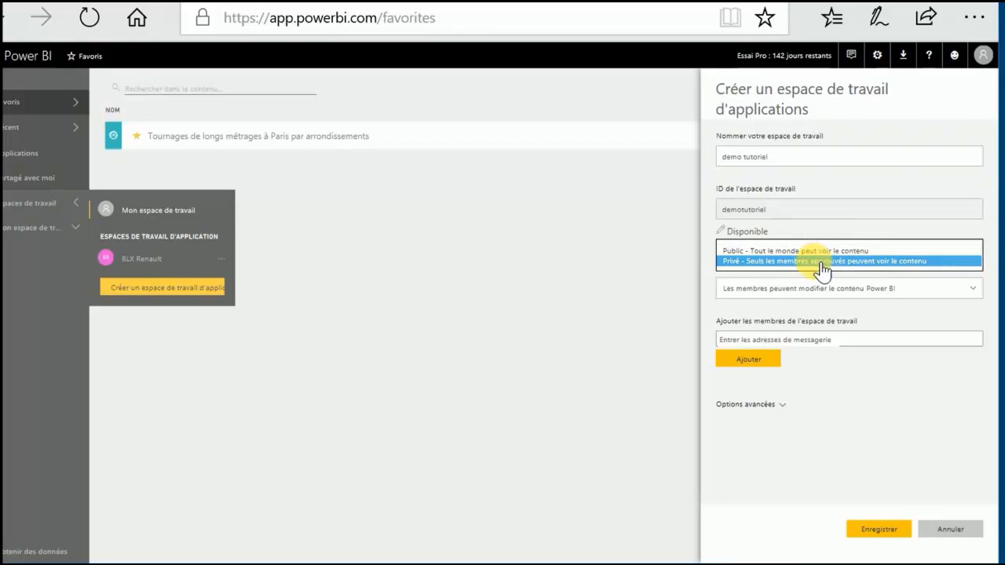
{"action": "left_click", "coordinate": [821, 263]}
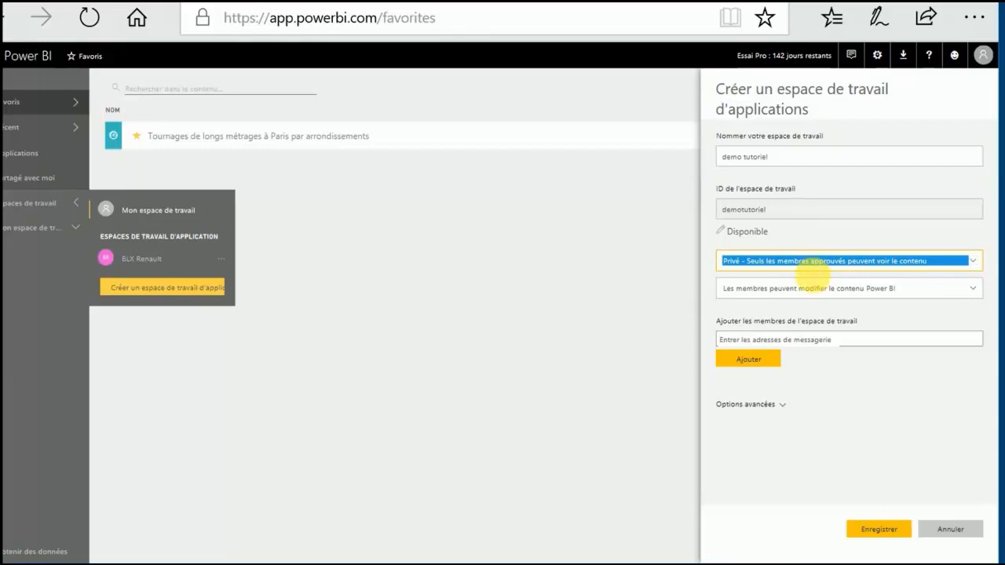
{"action": "left_click", "coordinate": [825, 291]}
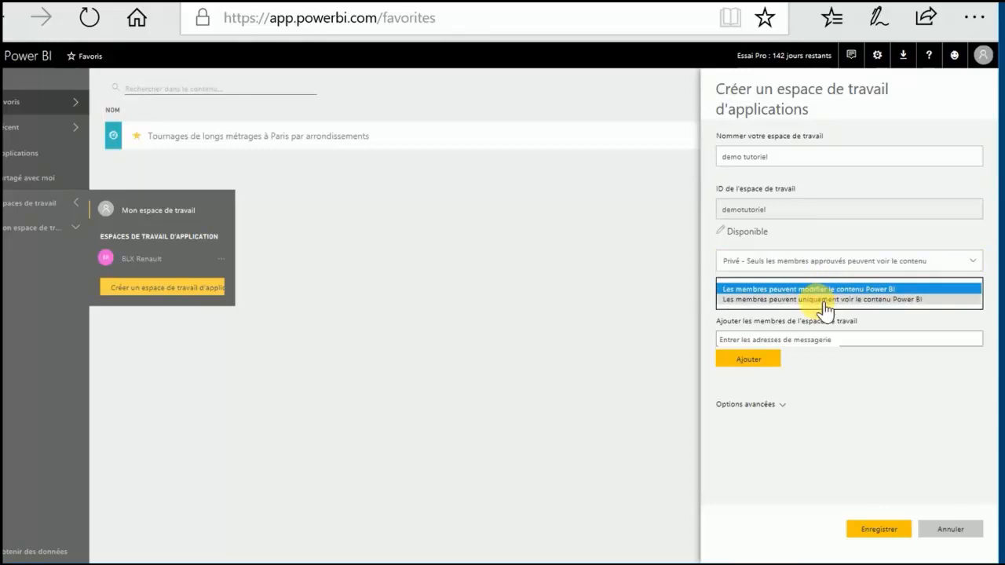
{"action": "left_click", "coordinate": [819, 289]}
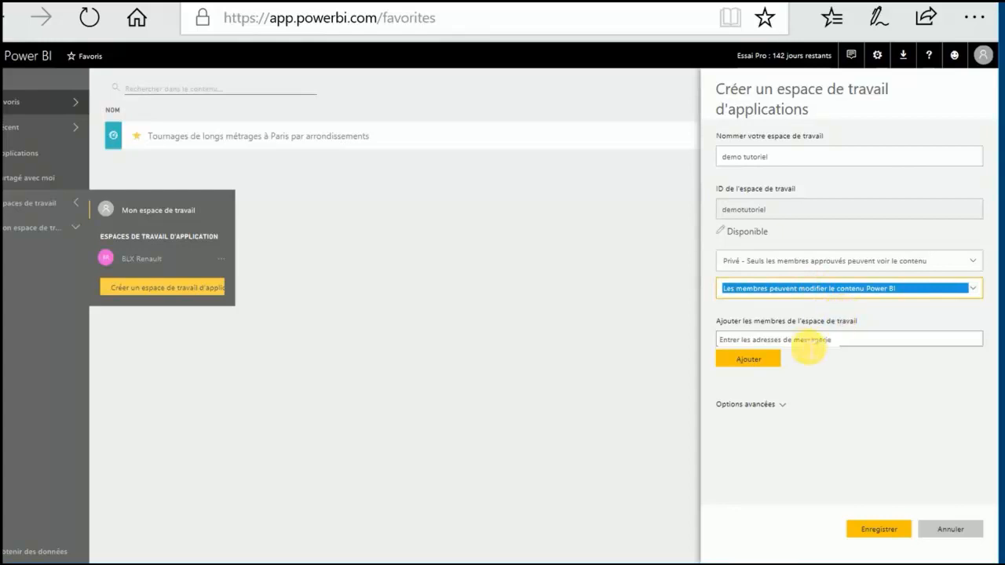
{"action": "left_click", "coordinate": [803, 342]}
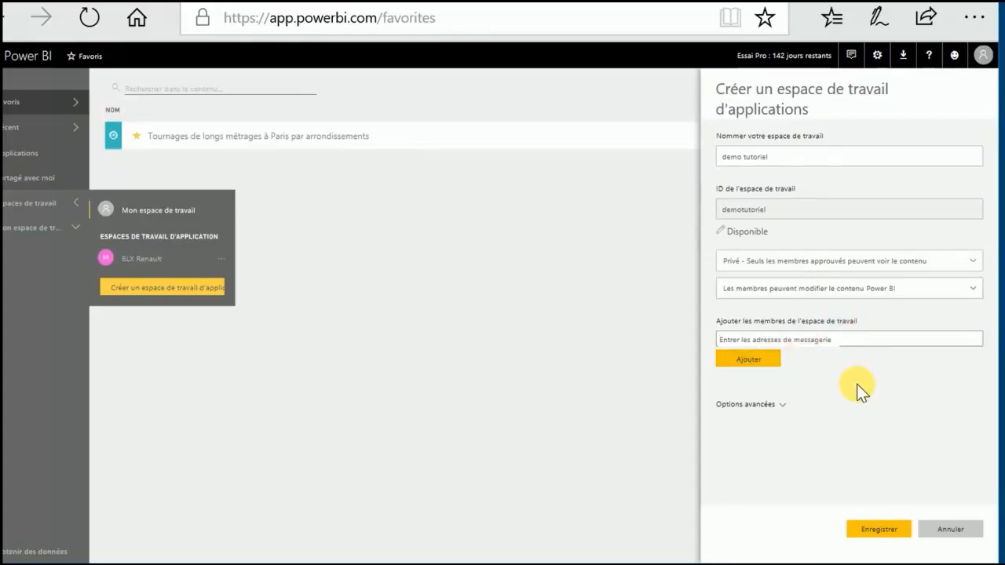
{"action": "left_click", "coordinate": [881, 531]}
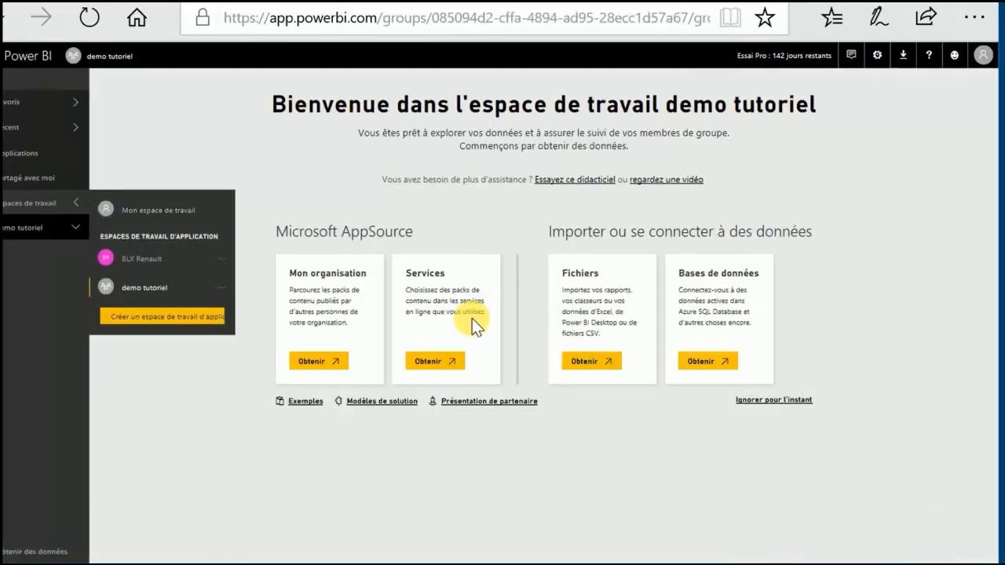
- Check the management options of the demo tutoriel workspace and expand its content sections for dashboards, reports, workbooks and datasets
{"action": "left_click", "coordinate": [222, 288]}
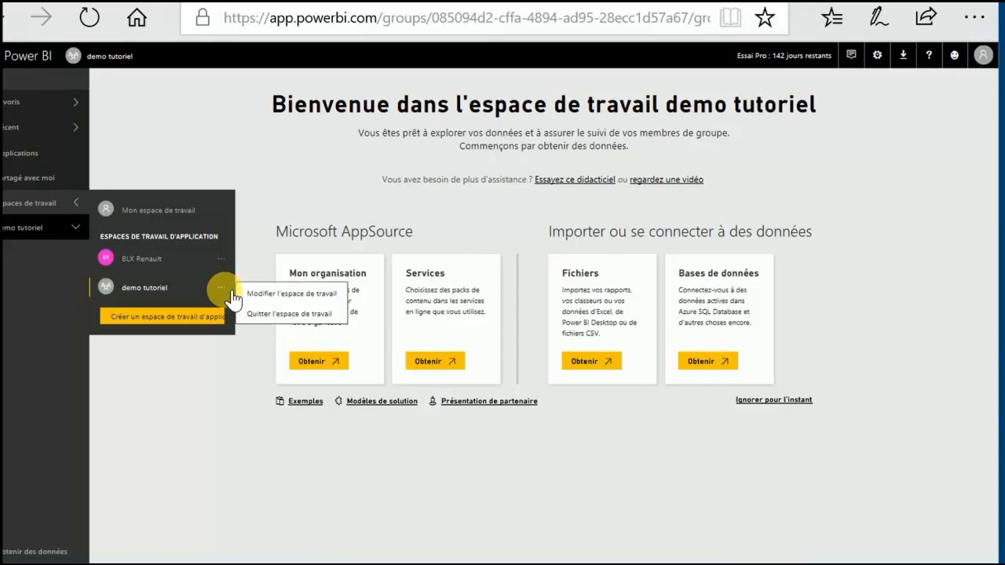
{"action": "left_click", "coordinate": [79, 203]}
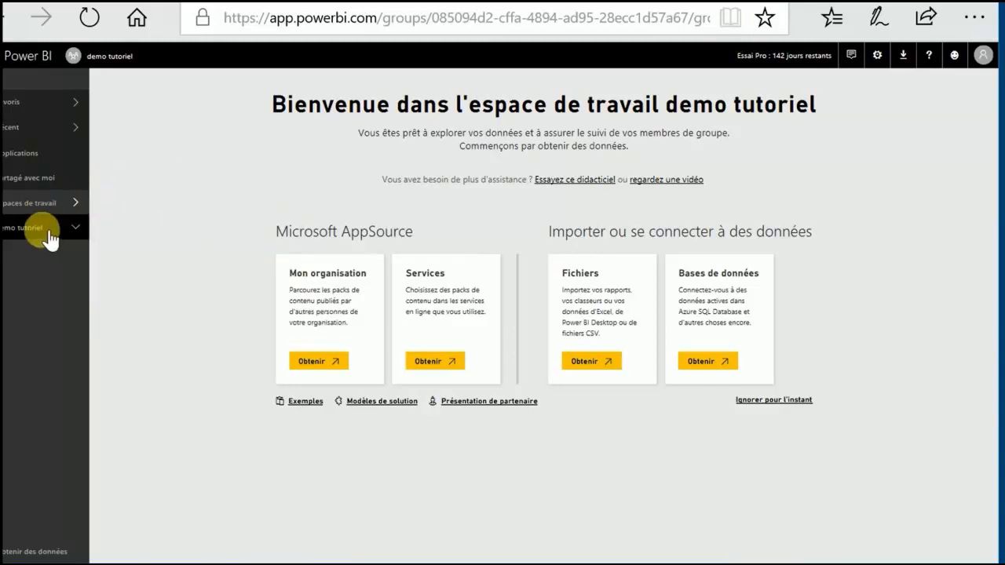
{"action": "left_click", "coordinate": [78, 229]}
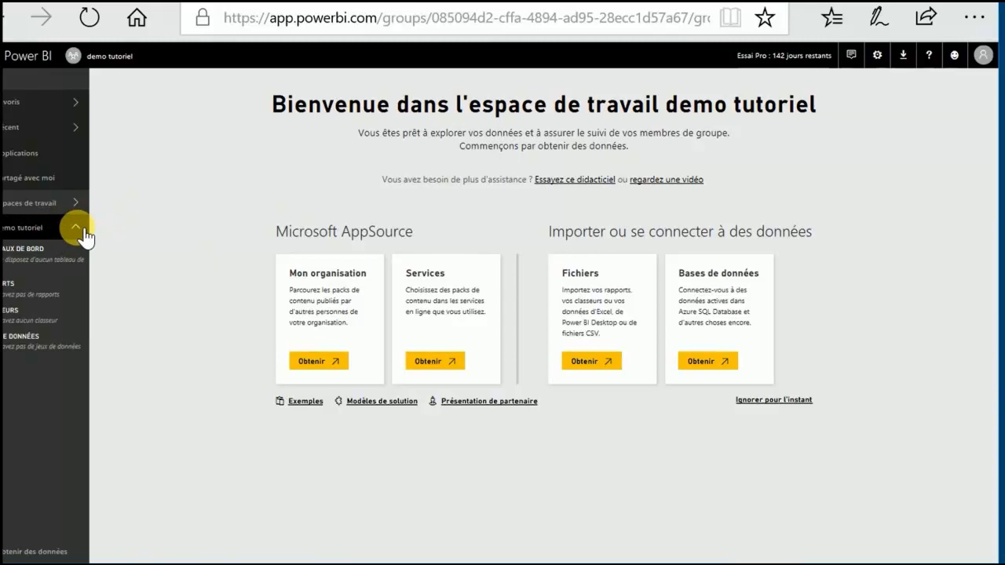